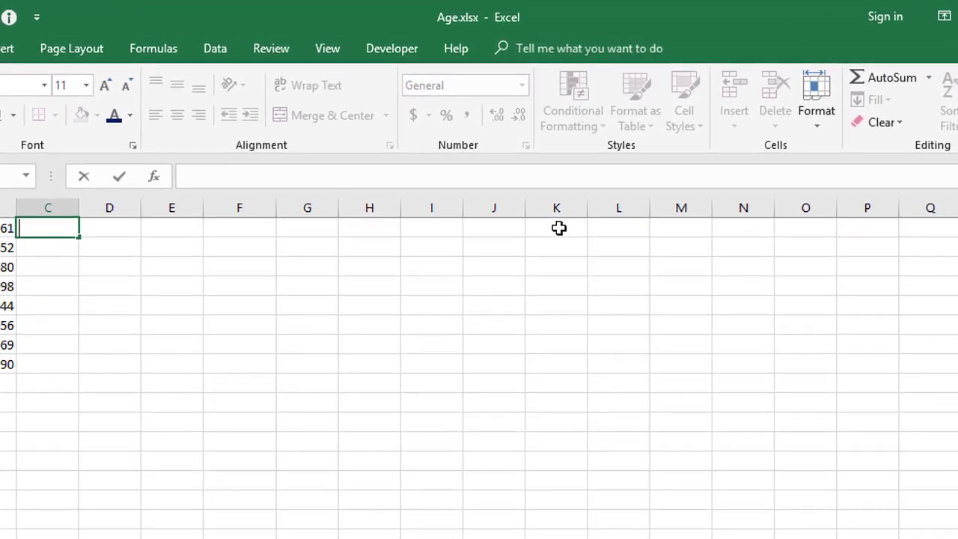
Enter today's date, 18/05/2018, into K1 as a fixed value with Ctrl+;.
click(547, 194)
key(ctrl+semicolon)
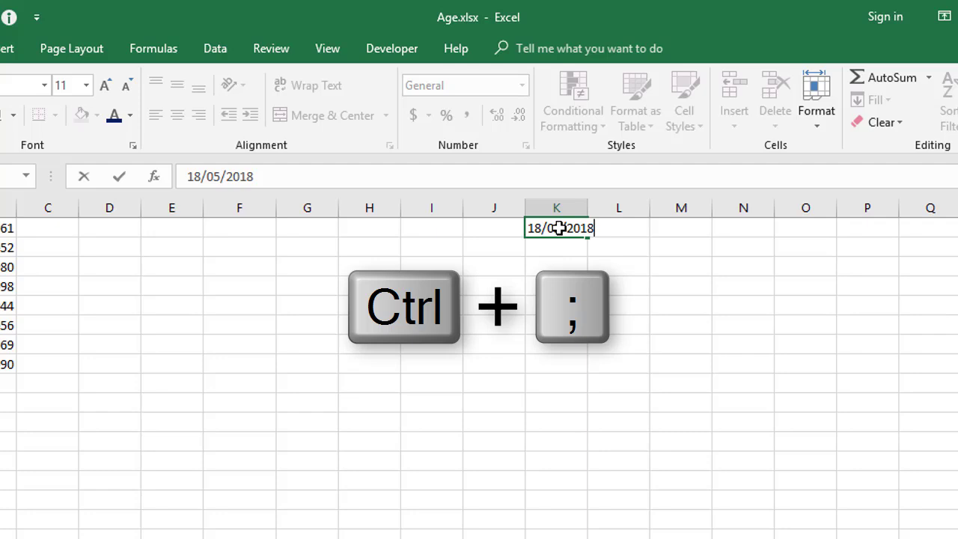
key(Return)
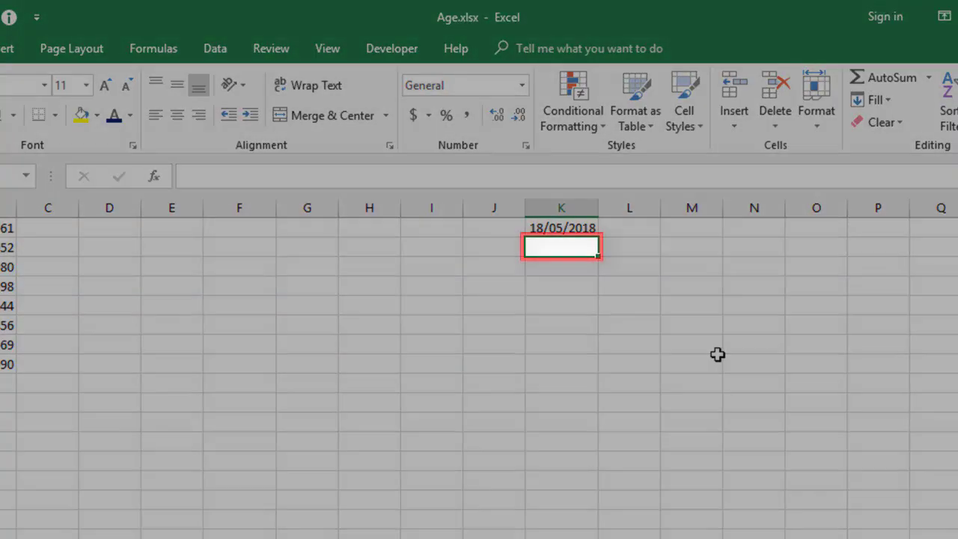
Enter =today() in K2 so it shows the live date 18/05/2018.
text(=today())
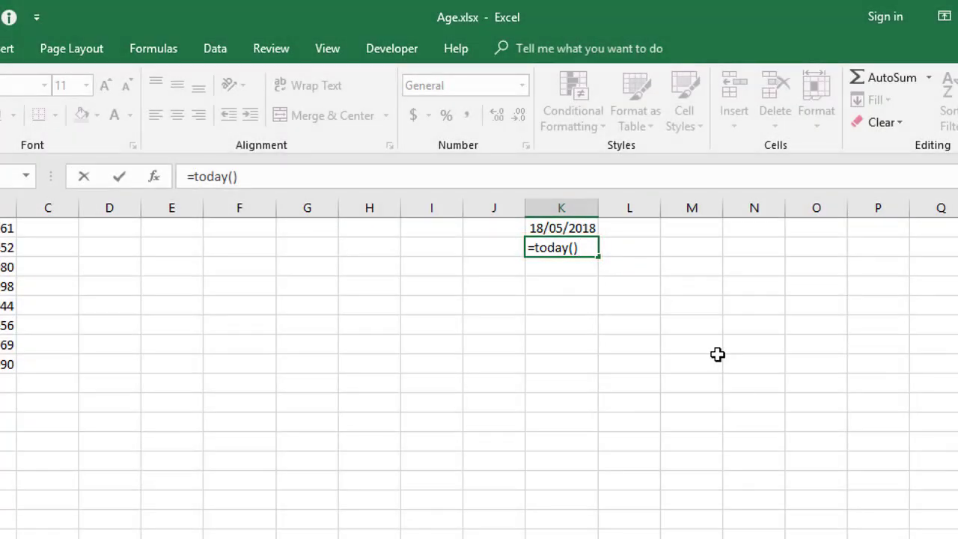
key(Return)
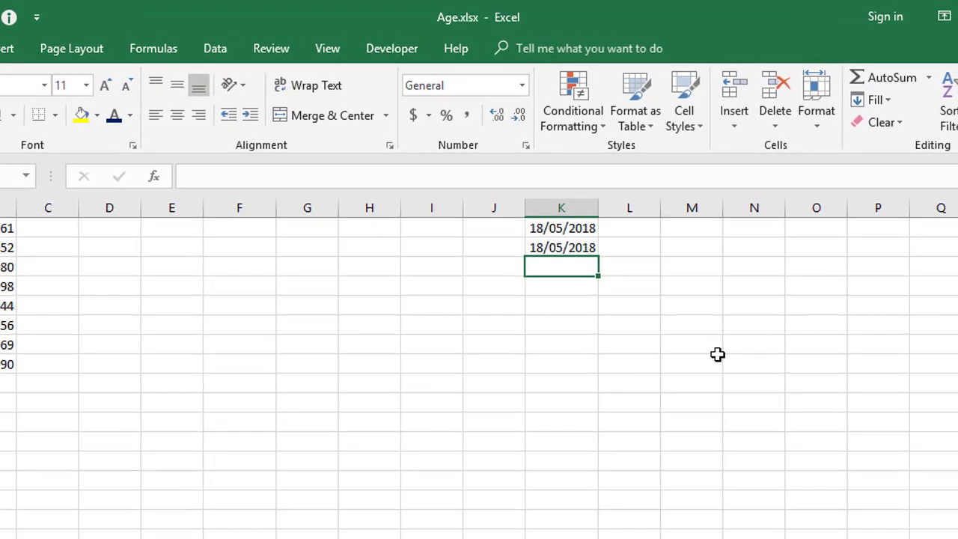
Apply Comma Style to K1:K2 to reveal the serial number 43,238, then clear both cells.
drag(579, 231, 577, 249)
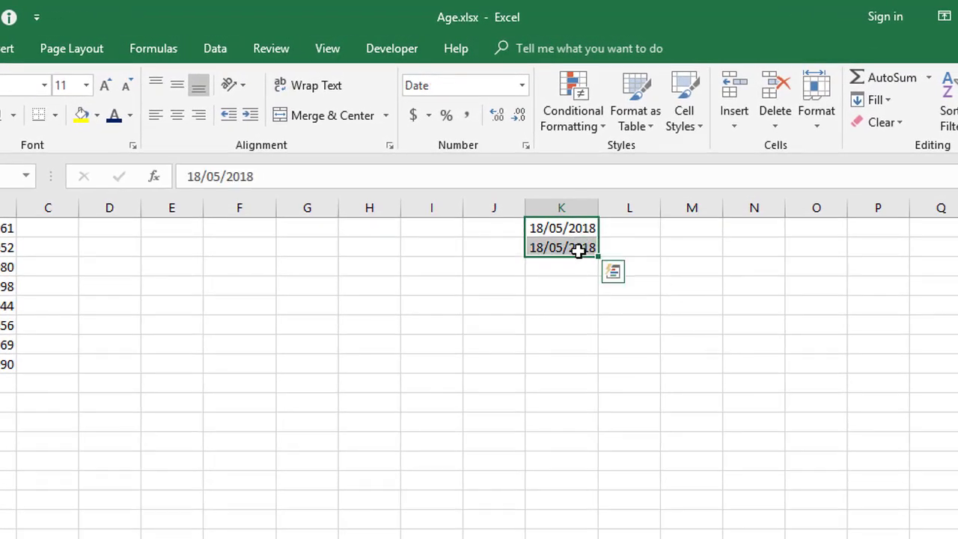
click(467, 119)
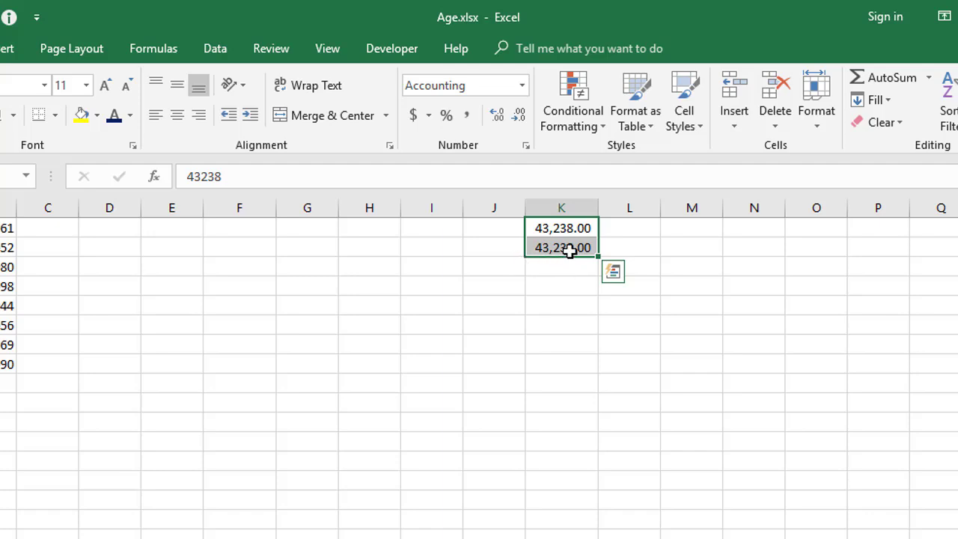
key(Delete)
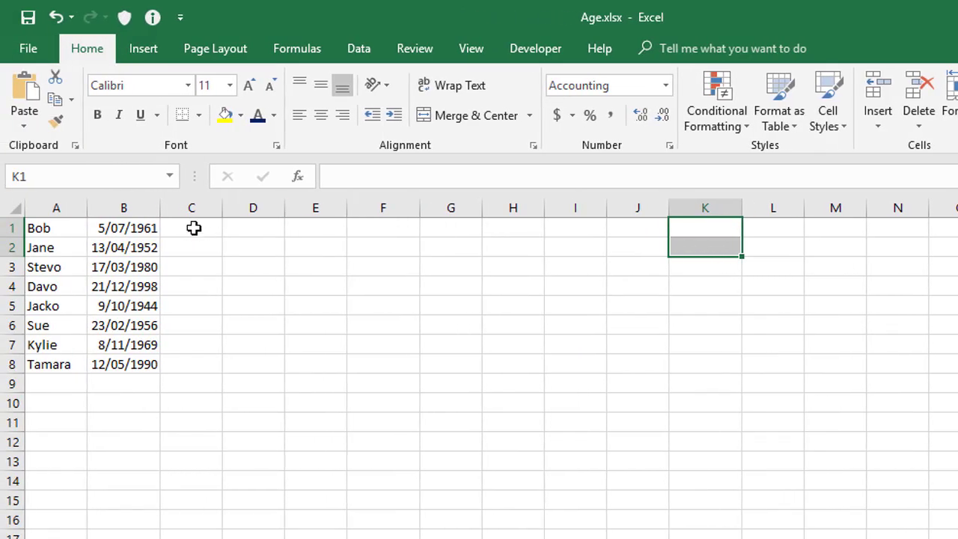
Enter =today()-B1 in C1, which displays as the date 12/11/1956.
click(195, 234)
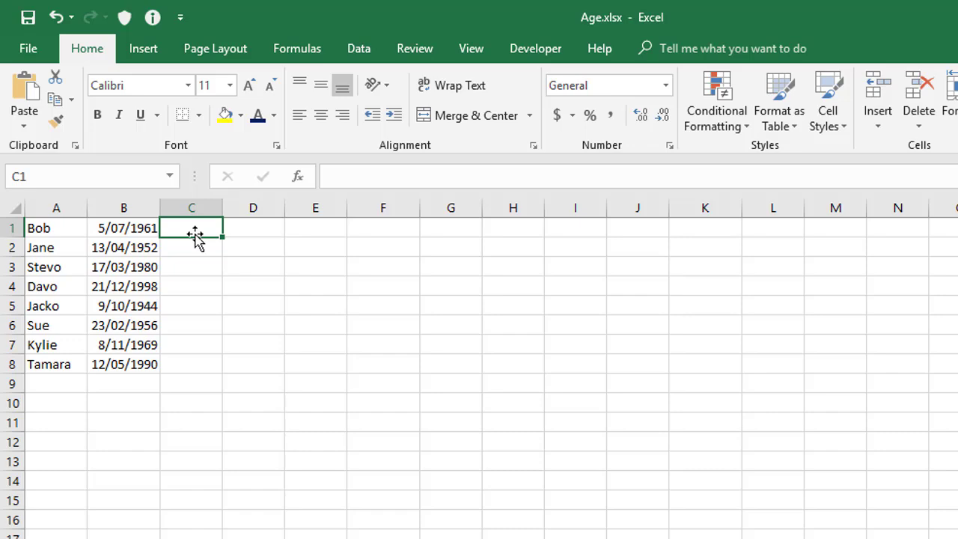
text(=)
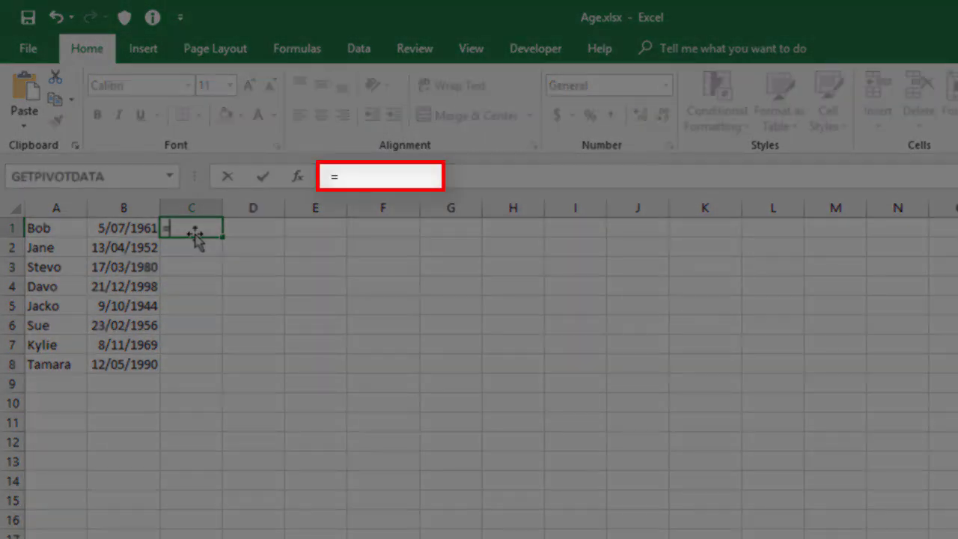
text(today())
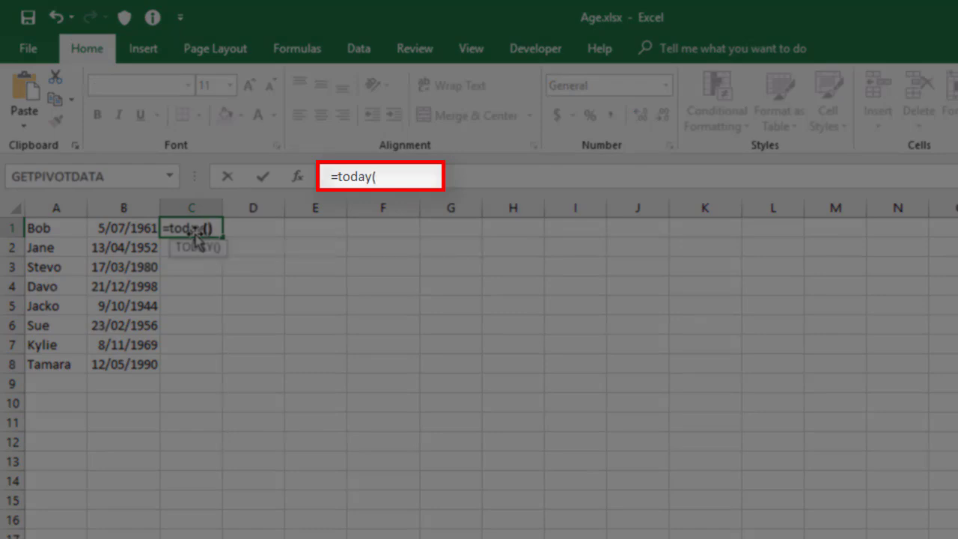
text(-)
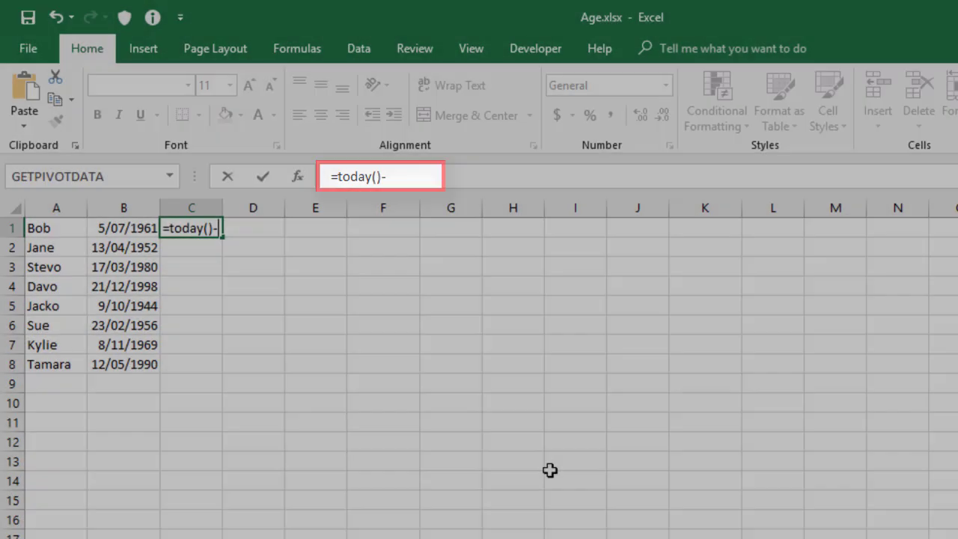
click(131, 228)
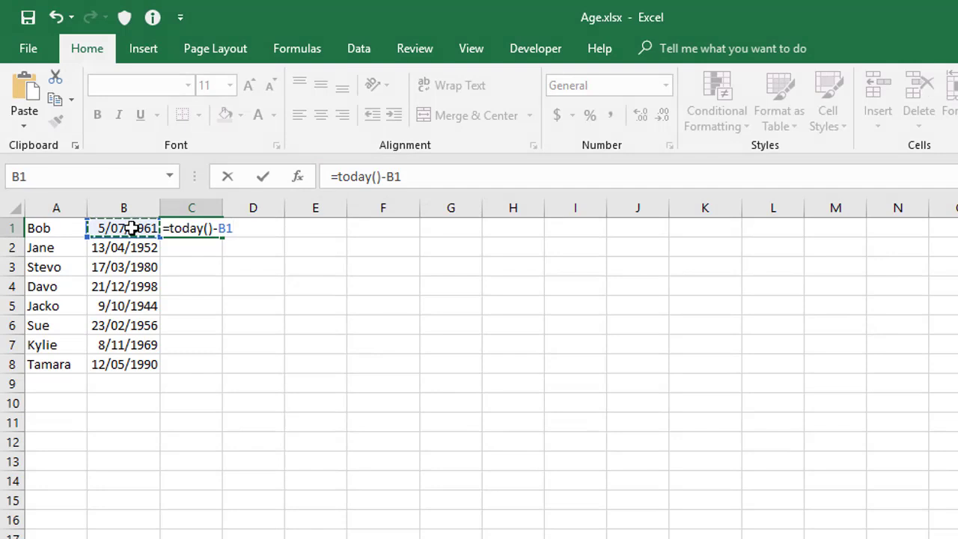
key(Return)
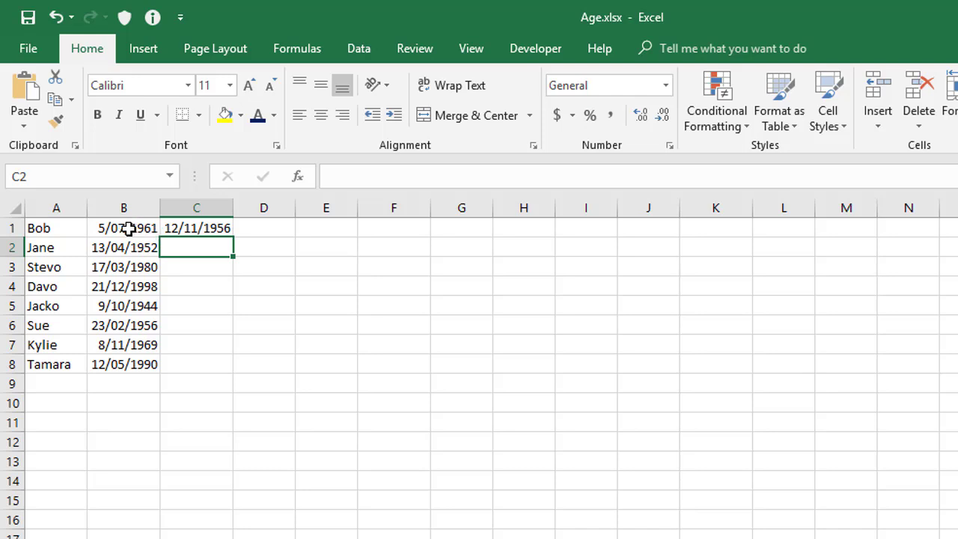
Give column C Comma Style and change C1 to =(TODAY()-B1)/365.25, showing 56.87.
click(207, 207)
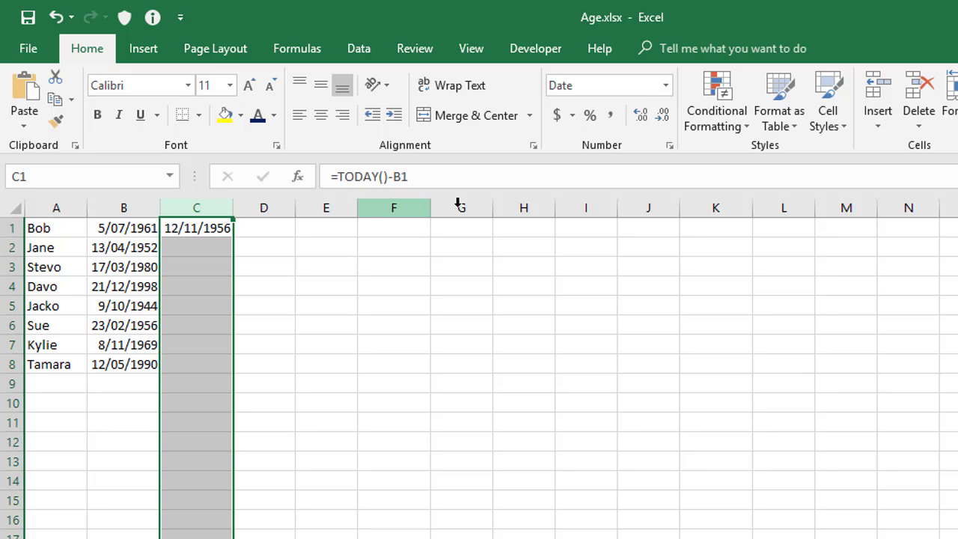
click(610, 114)
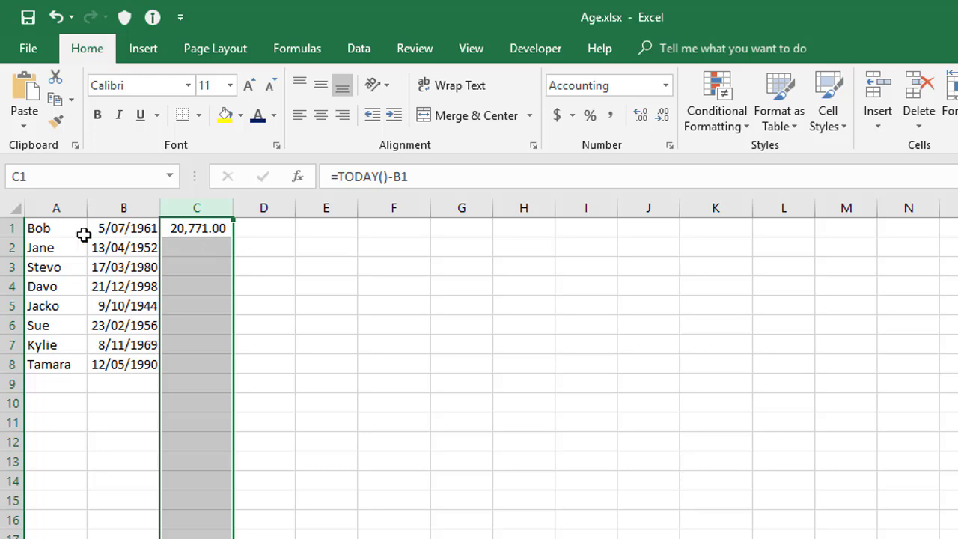
click(179, 228)
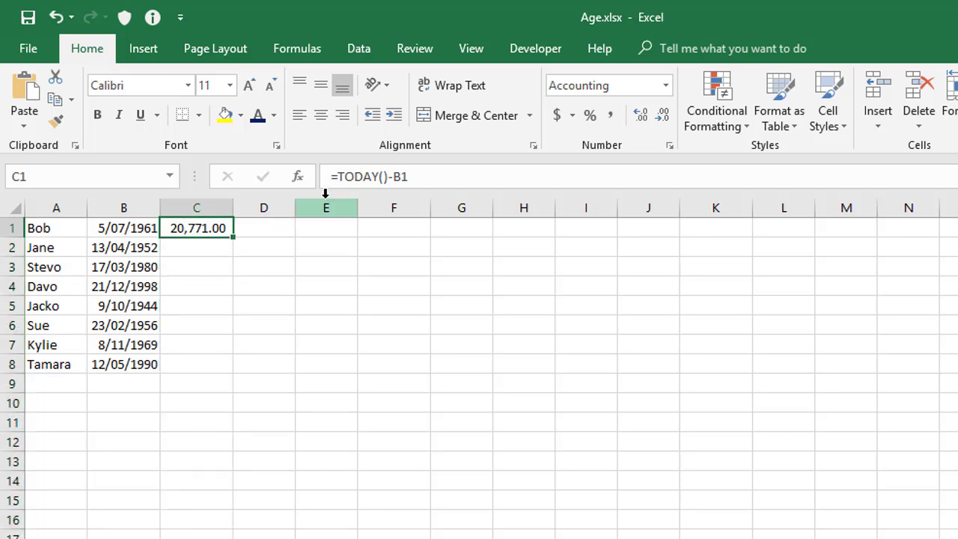
click(338, 180)
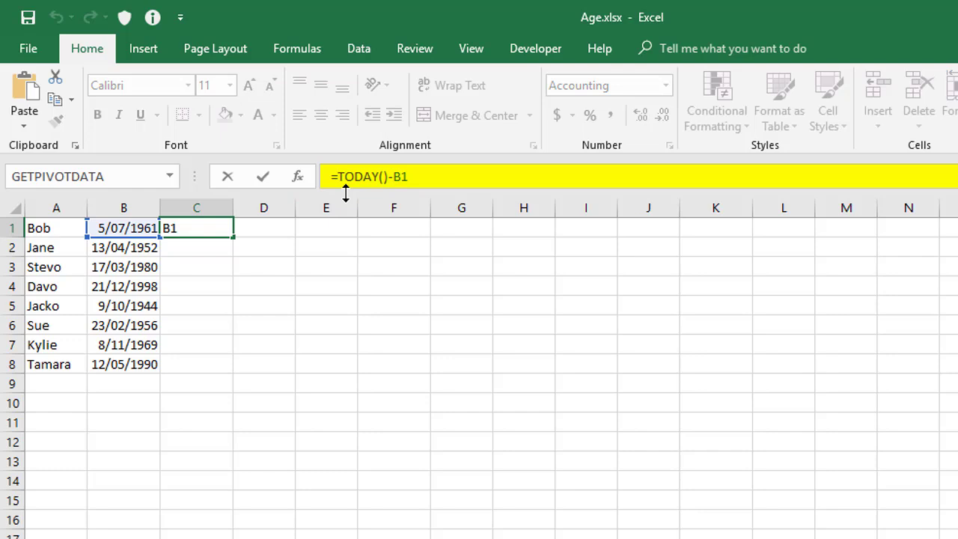
text(()
click(499, 175)
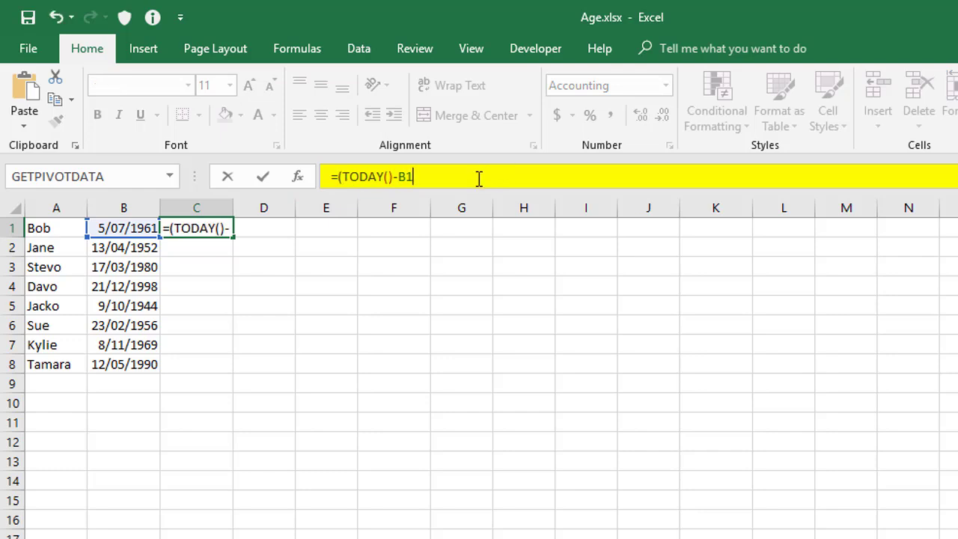
text())
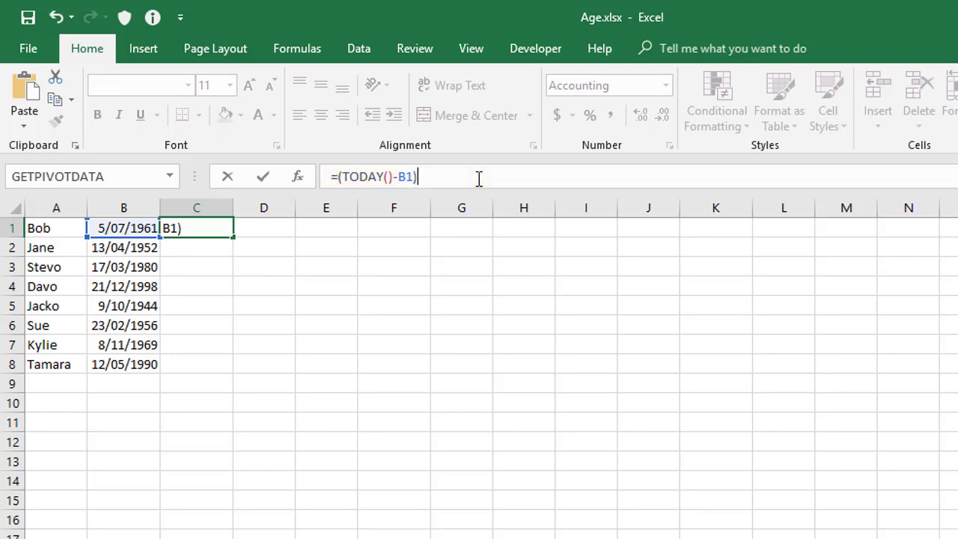
text(/365.25)
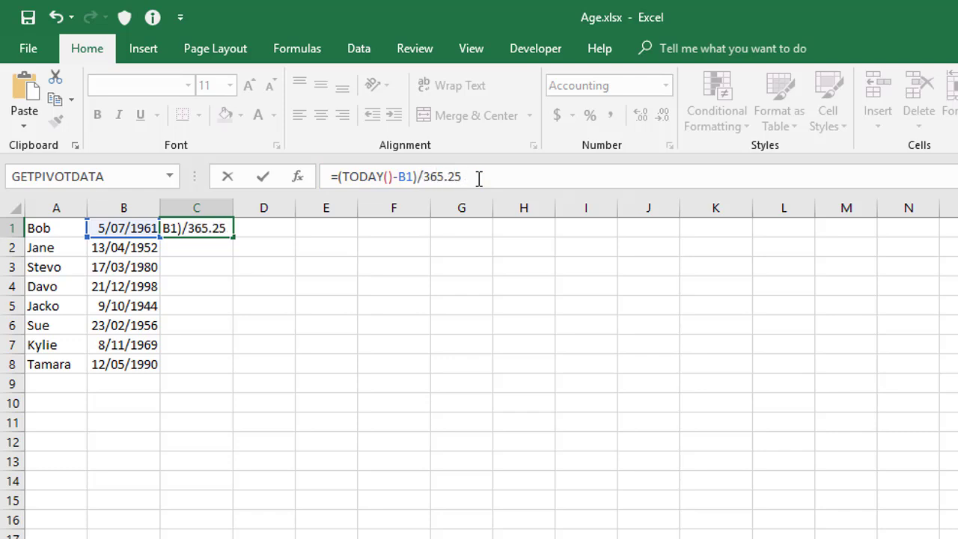
key(Return)
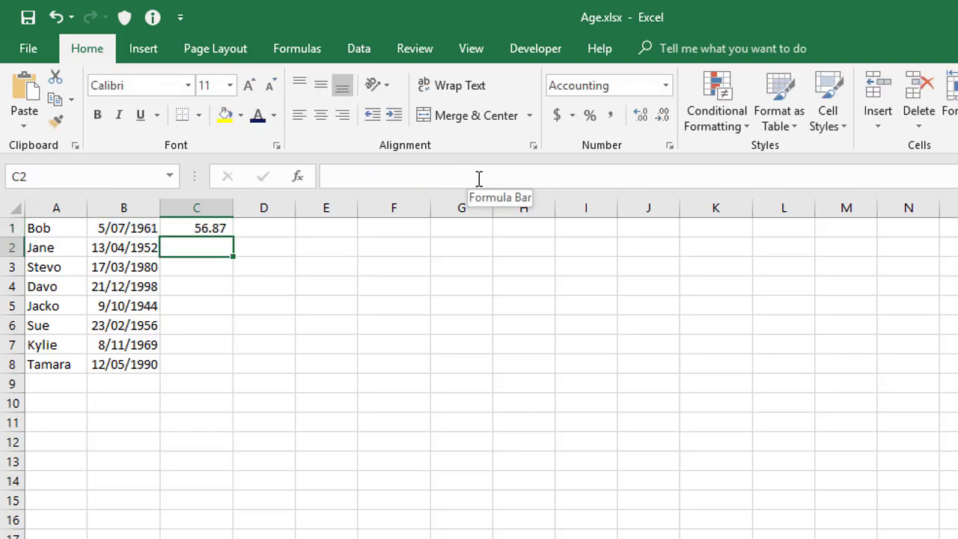
Fill C1's age formula down to C8 and show the ages to four decimals.
click(197, 228)
double_click(233, 238)
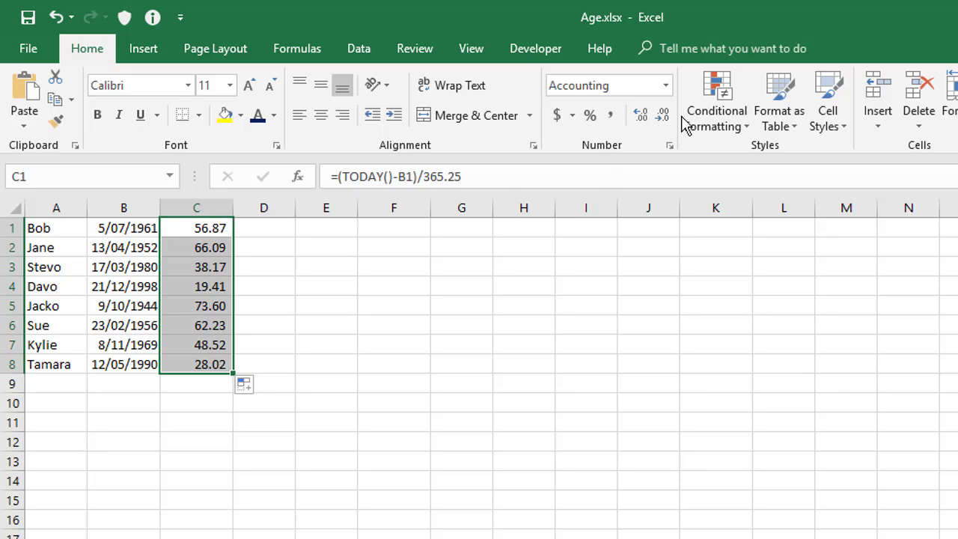
click(642, 116)
click(642, 116)
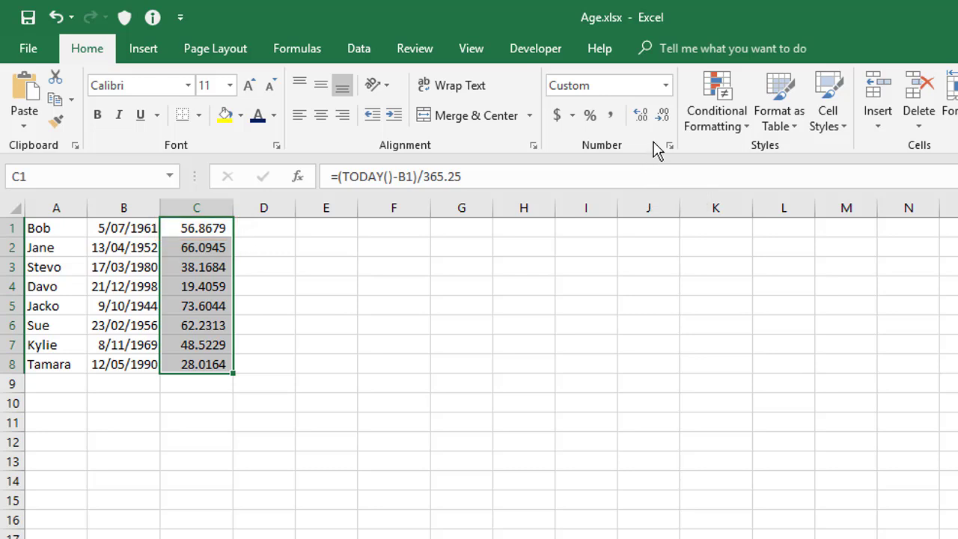
Adjust the decimal places so C1:C8 show ages like 56.868 and 28.016.
click(661, 117)
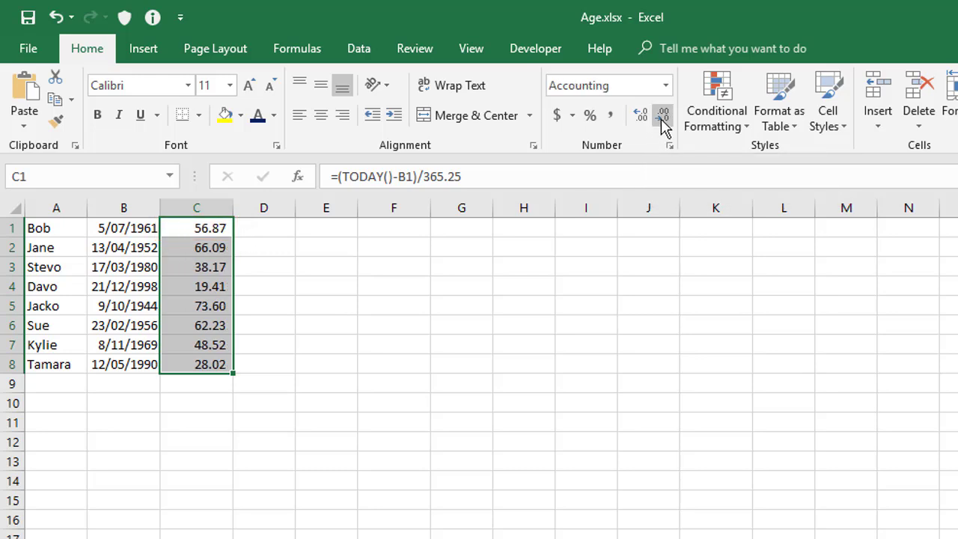
click(663, 119)
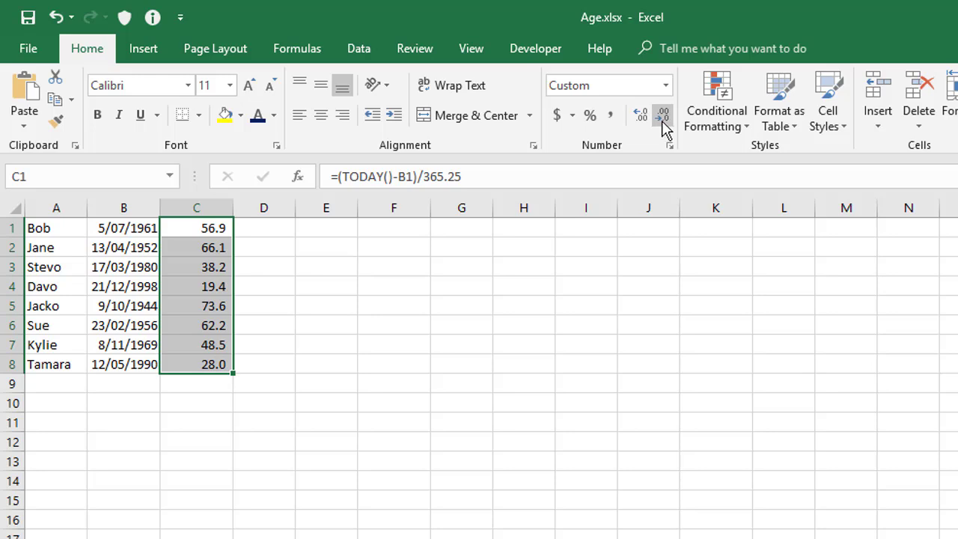
click(662, 118)
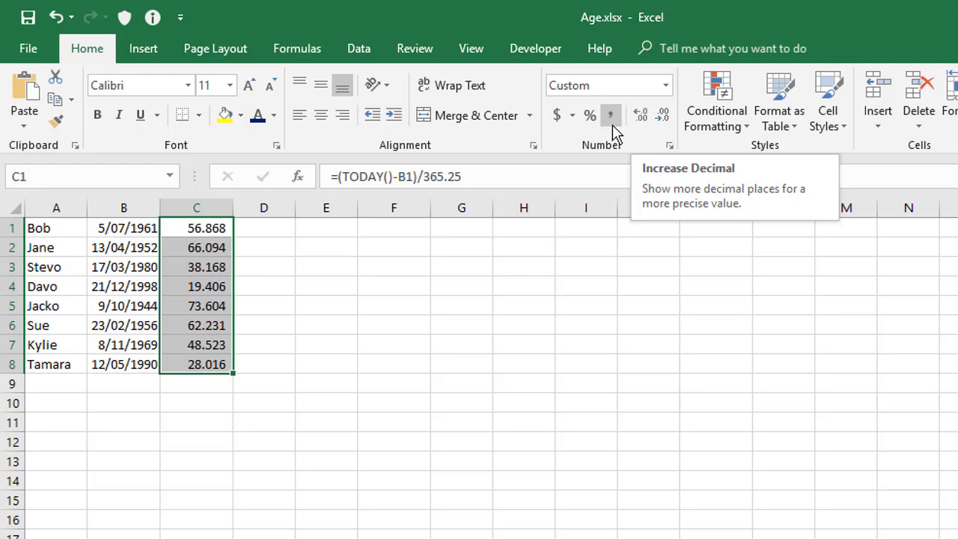
Enter =ROUNDDOWN(C1, 0) in E1 to round Bob's age down.
click(336, 228)
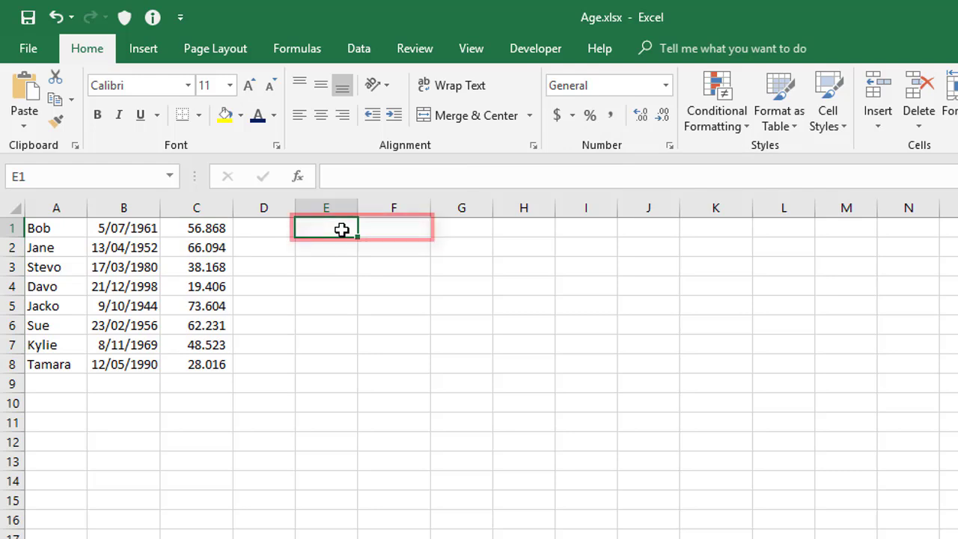
text(=rounddown()
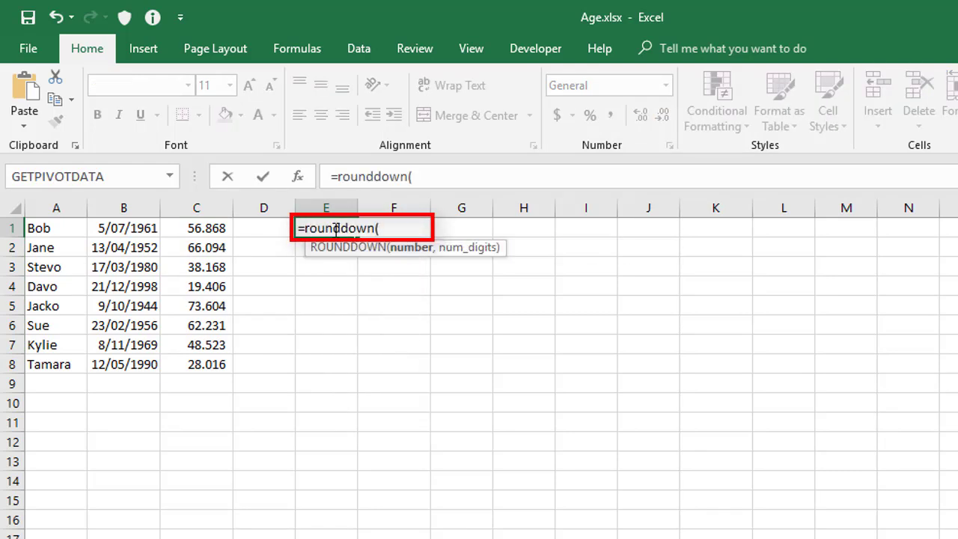
click(203, 228)
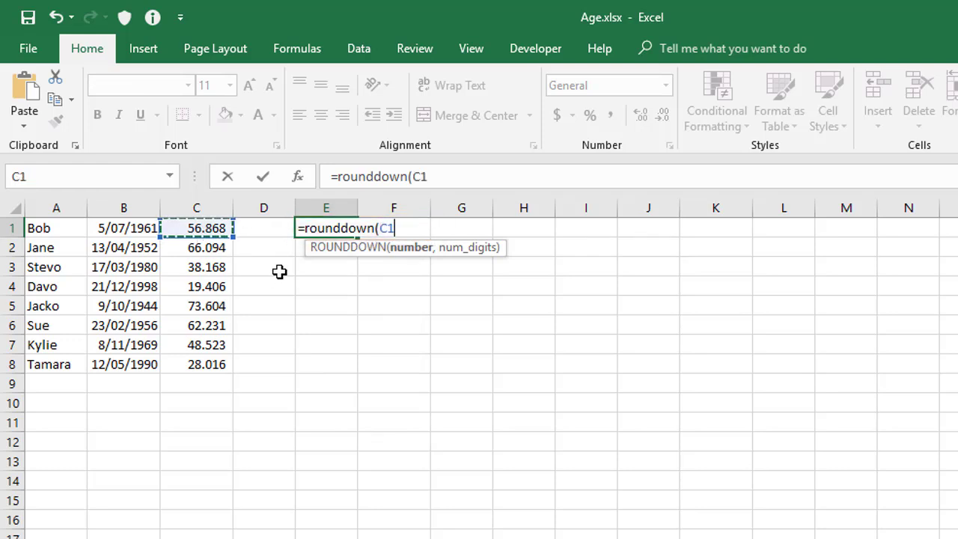
text(, 0))
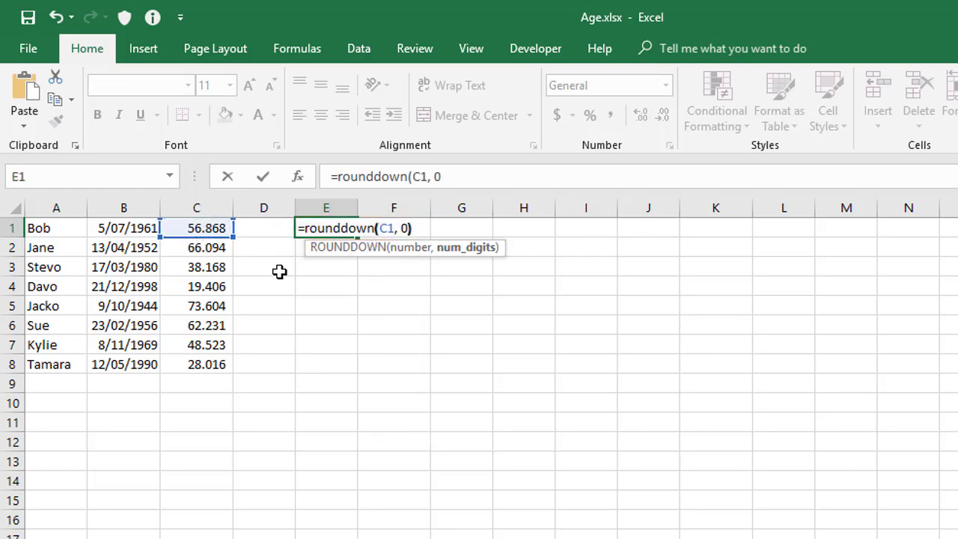
key(Return)
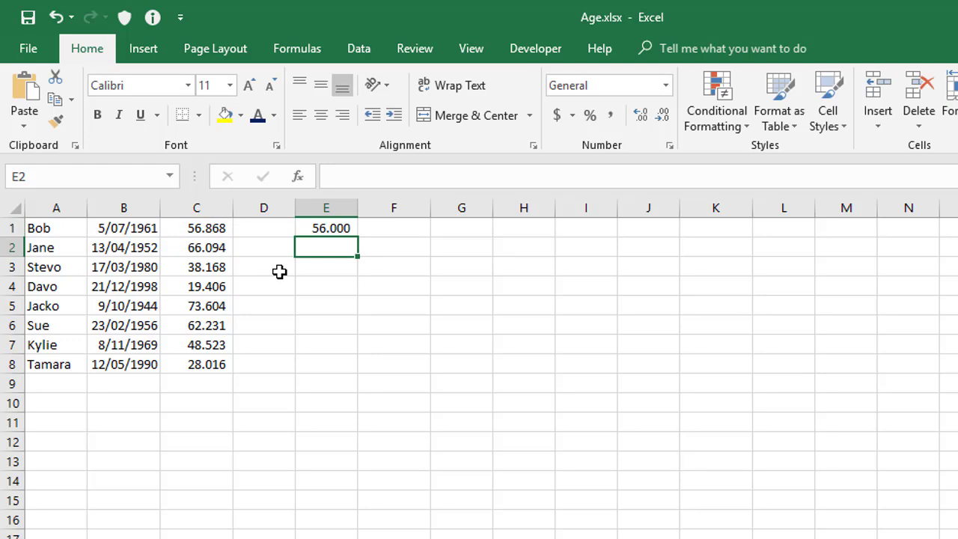
Remove the decimal places from E1 so it displays 56.
click(322, 228)
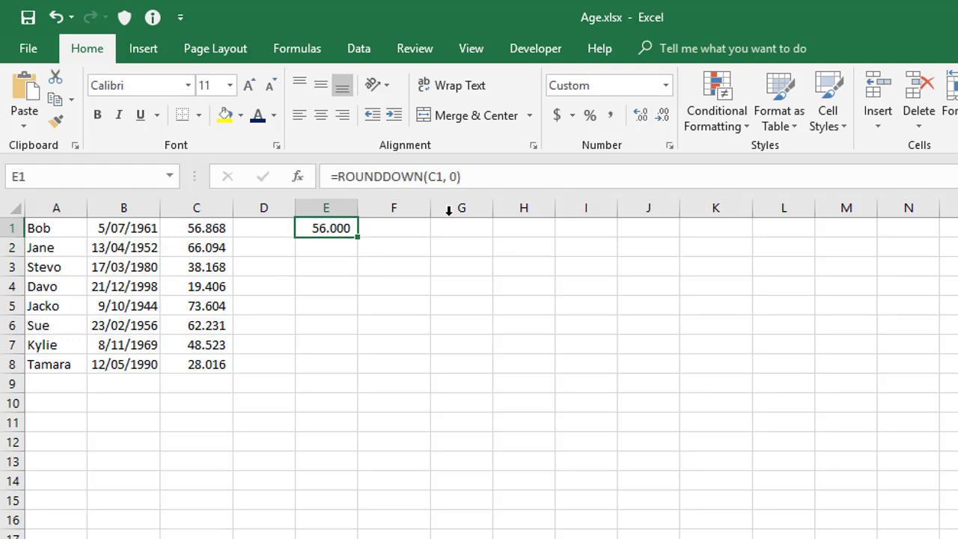
click(663, 121)
click(663, 121)
click(664, 122)
click(387, 224)
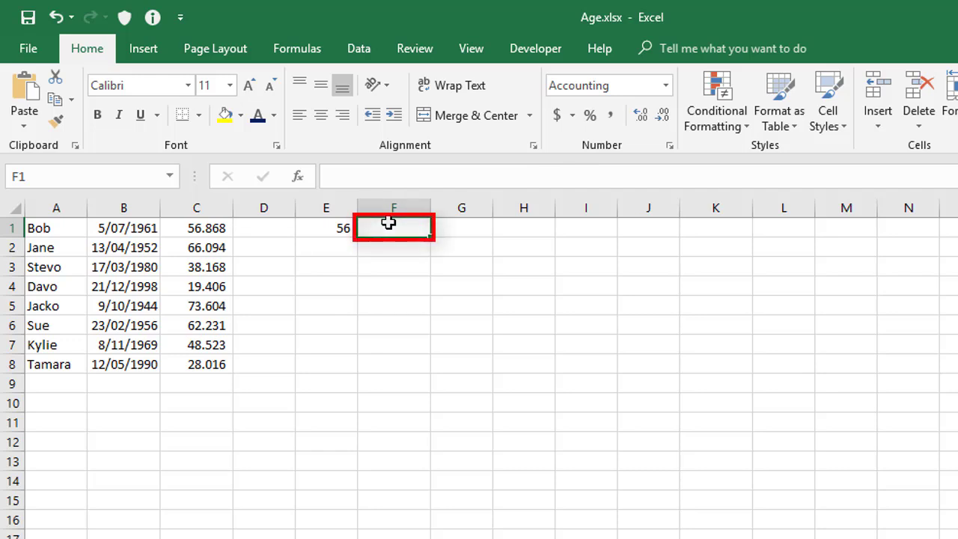
Enter =FLOOR(C1, 1) in F1 and show its result as 56 without decimals.
text(=floor()
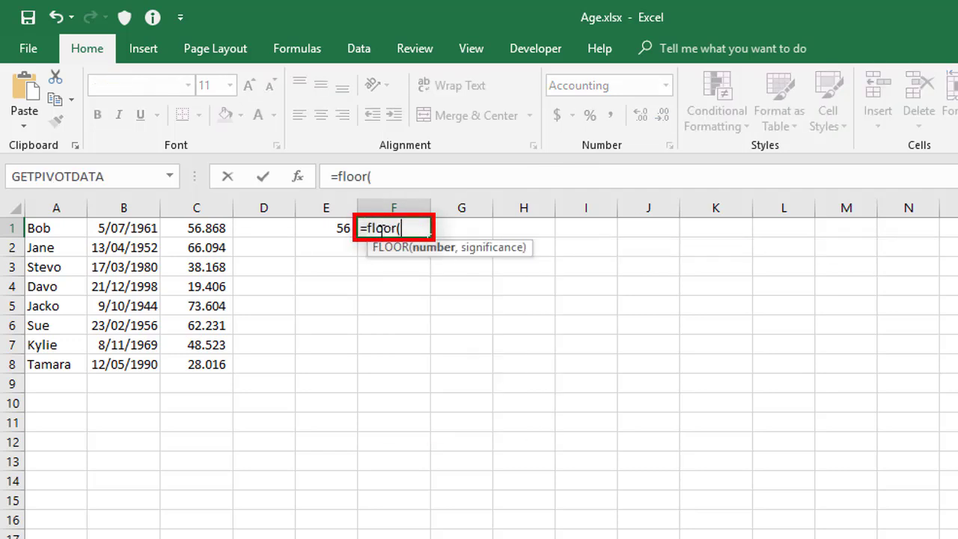
click(217, 229)
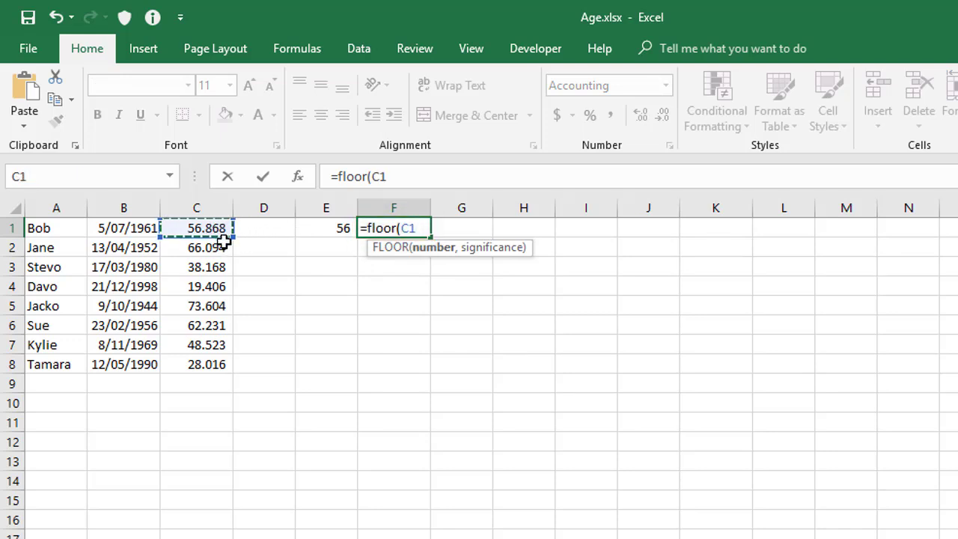
text(, 1)
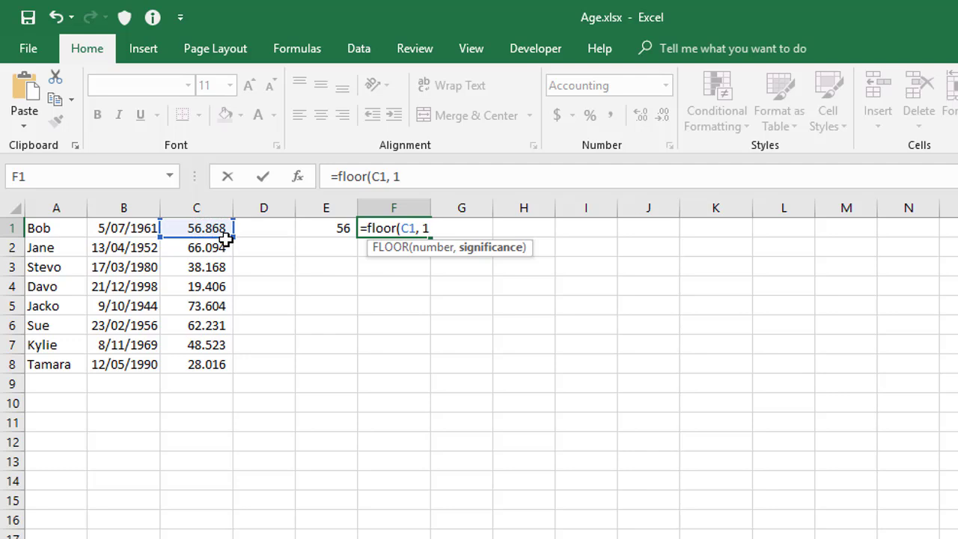
text())
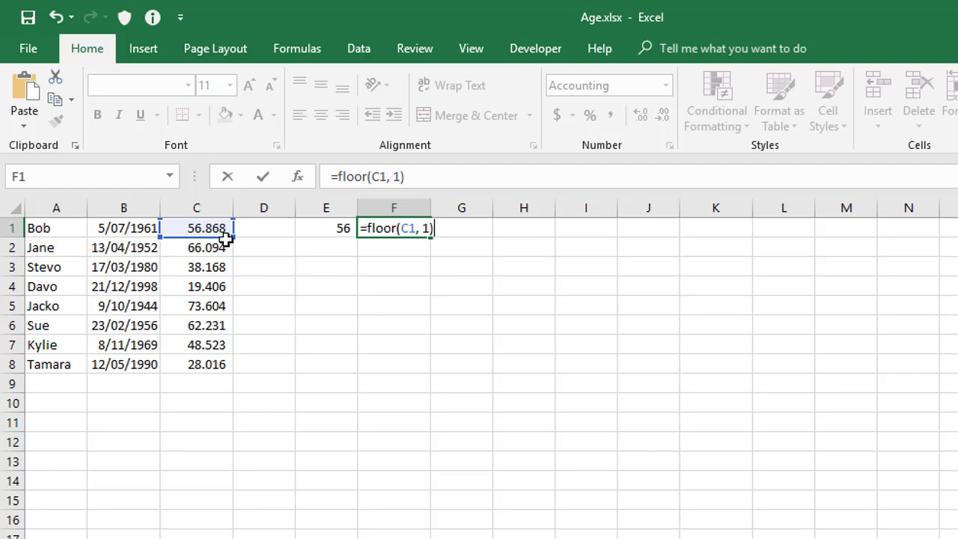
key(Return)
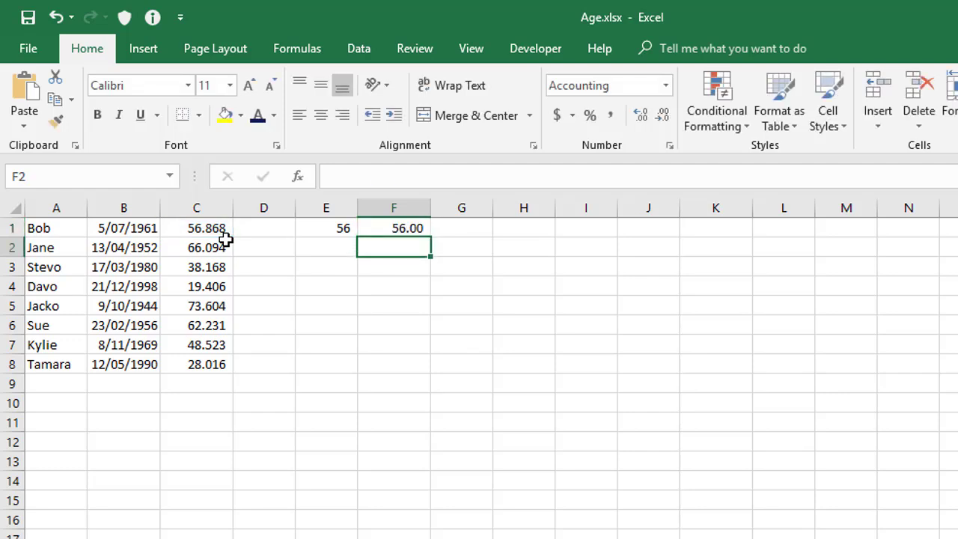
click(412, 226)
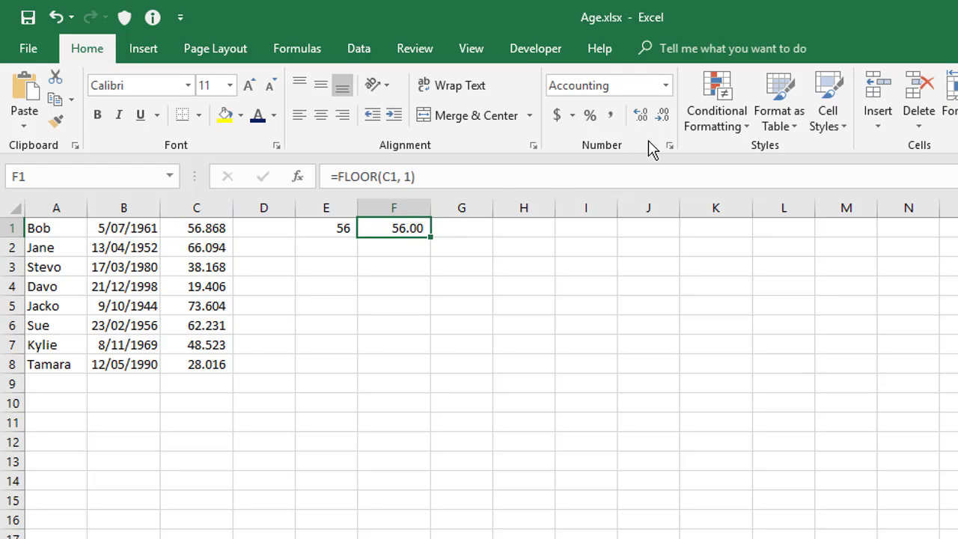
click(662, 116)
click(662, 116)
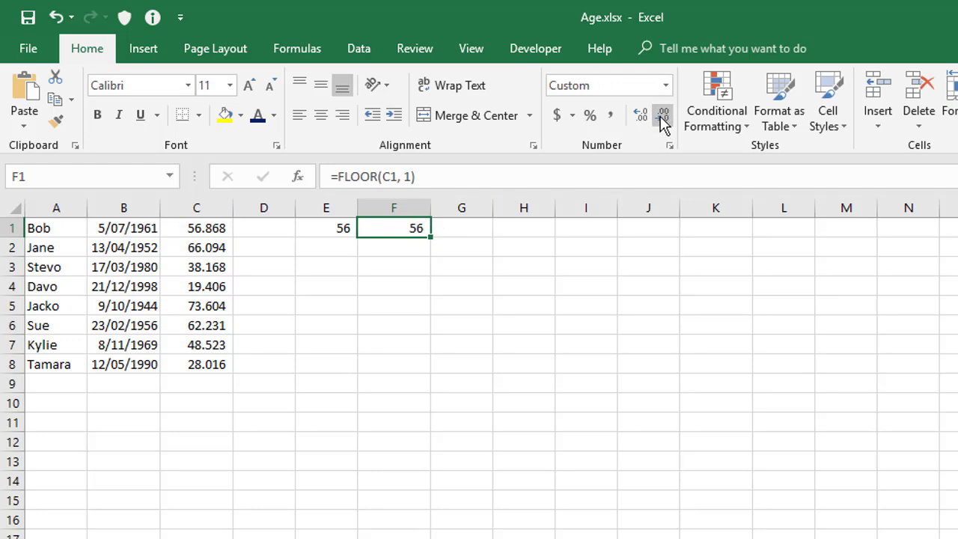
Enter =TRUNC(C1, 0) in G1 and strip its decimals so it shows 56.
click(465, 235)
text(=trunc)
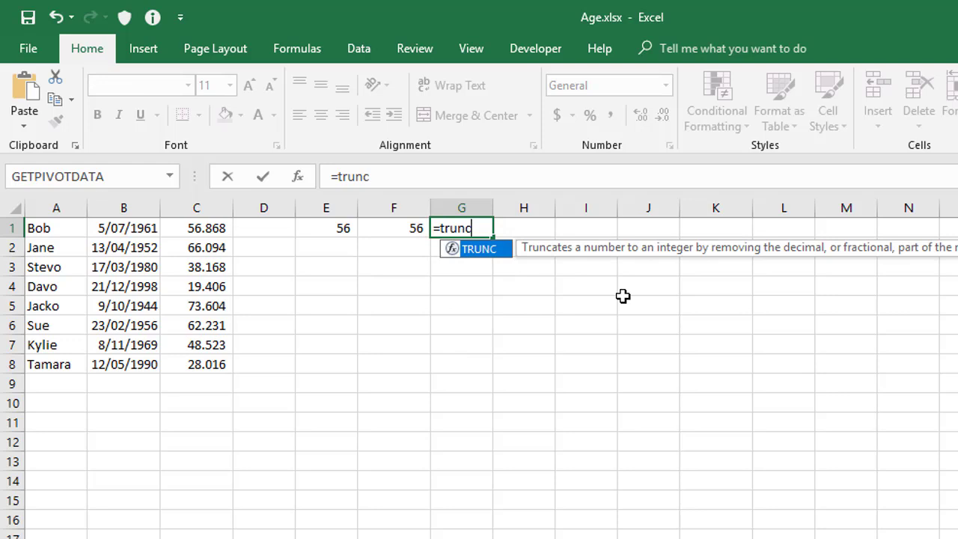
text(()
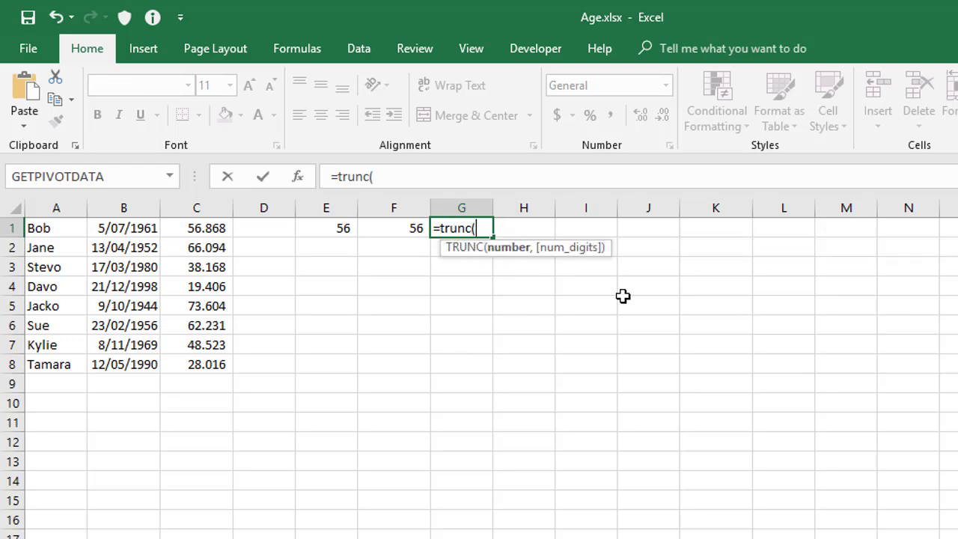
click(206, 227)
text(,)
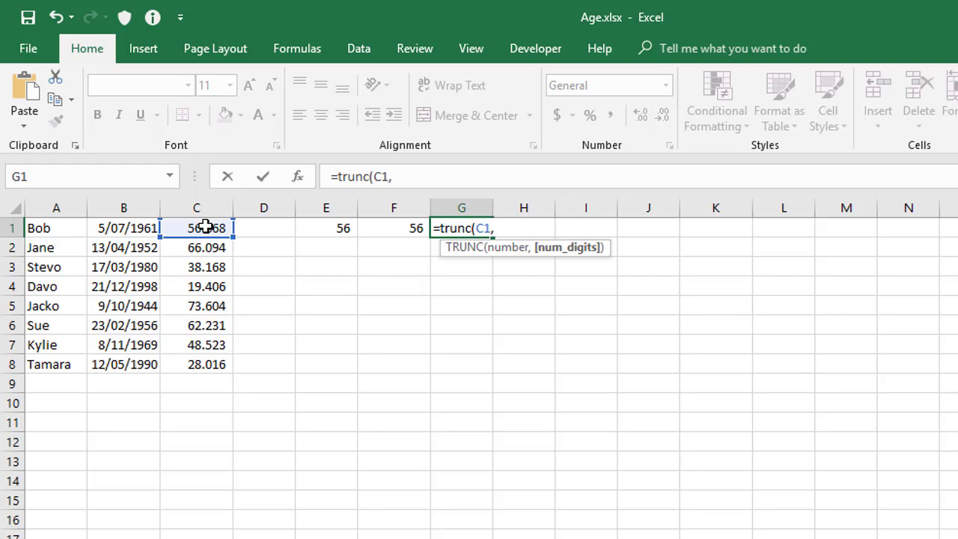
text( 0))
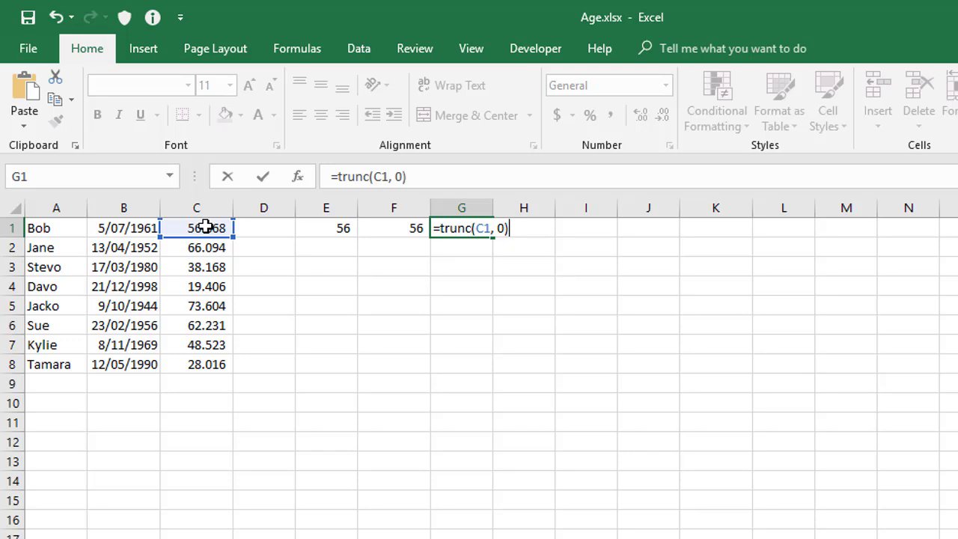
key(Return)
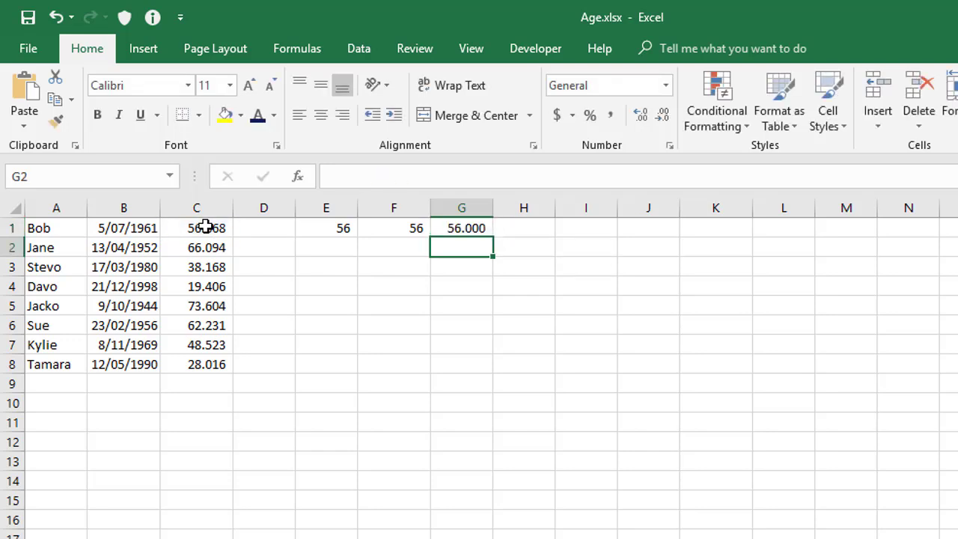
click(477, 227)
triple_click(664, 116)
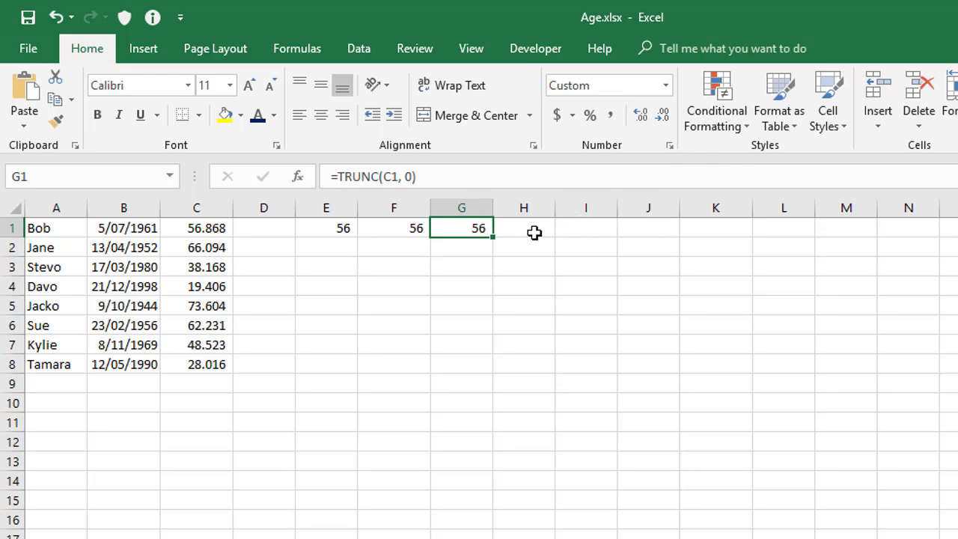
Change C1 to =TRUNC((TODAY()-B1)/365.25, 0) so it shows 56.000.
click(201, 223)
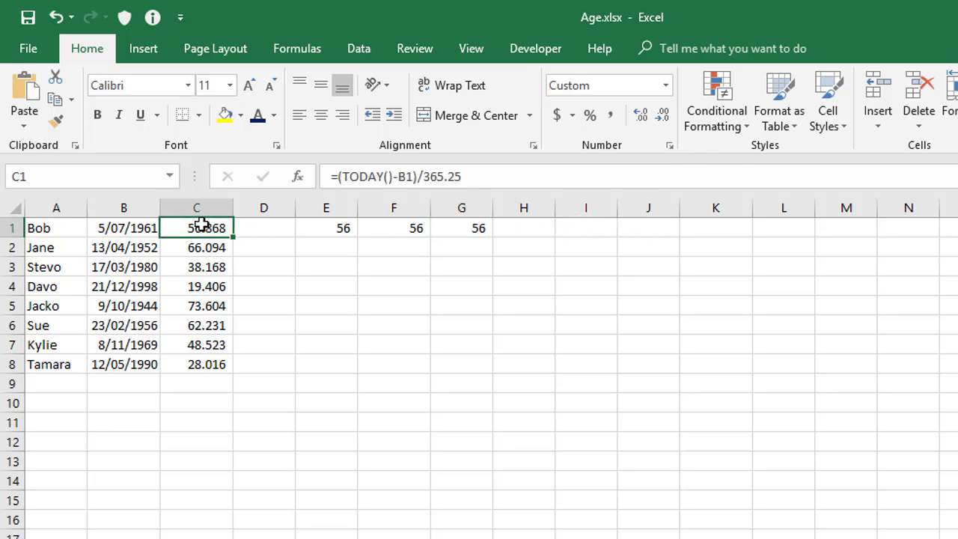
click(336, 177)
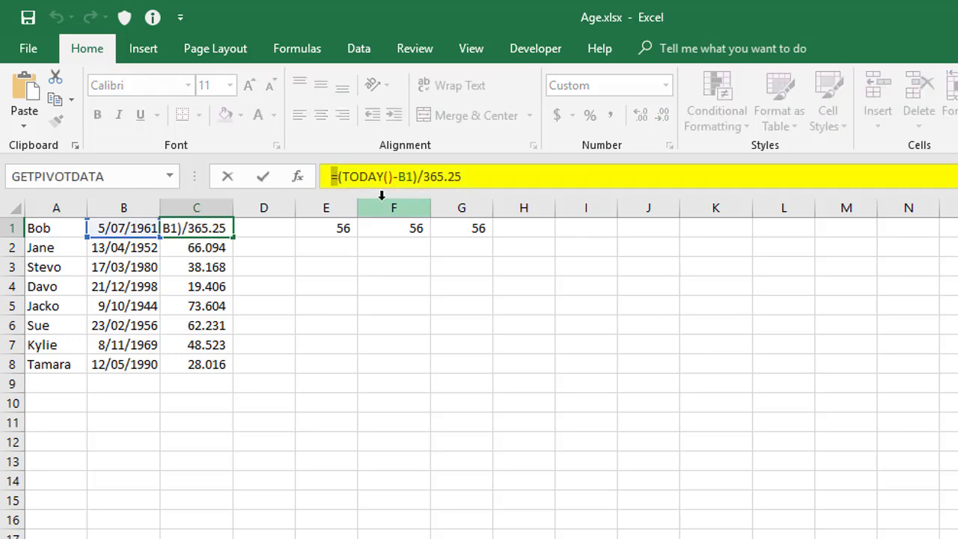
key(Home)
key(Right)
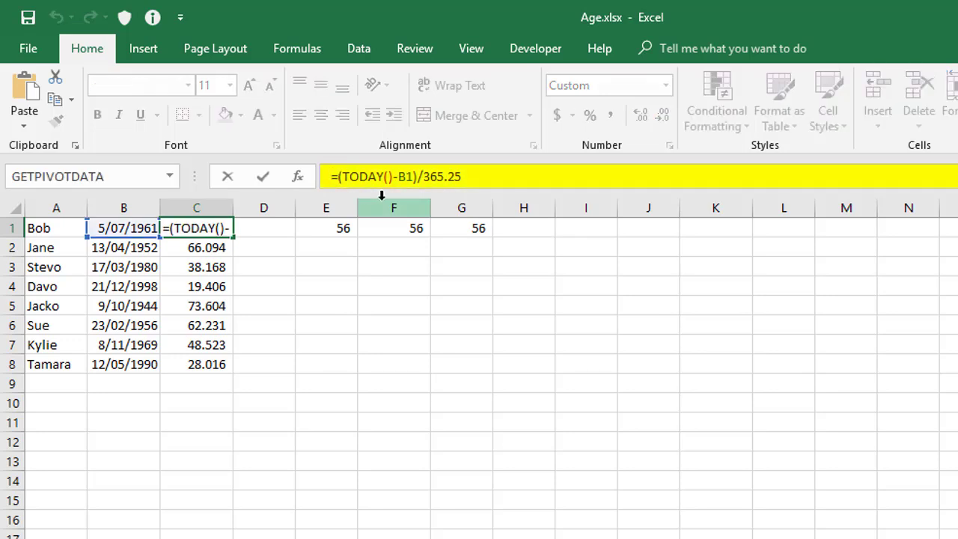
text(trunc(()
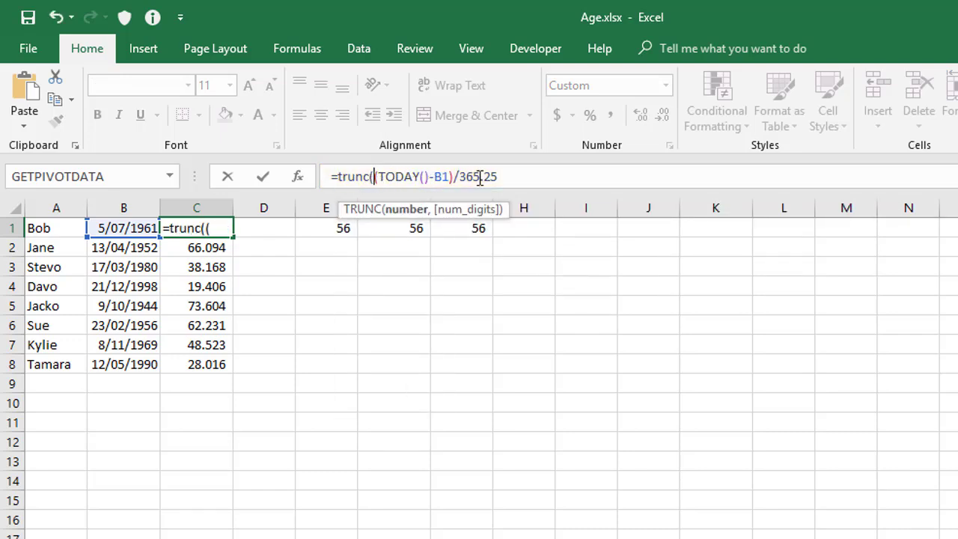
click(513, 176)
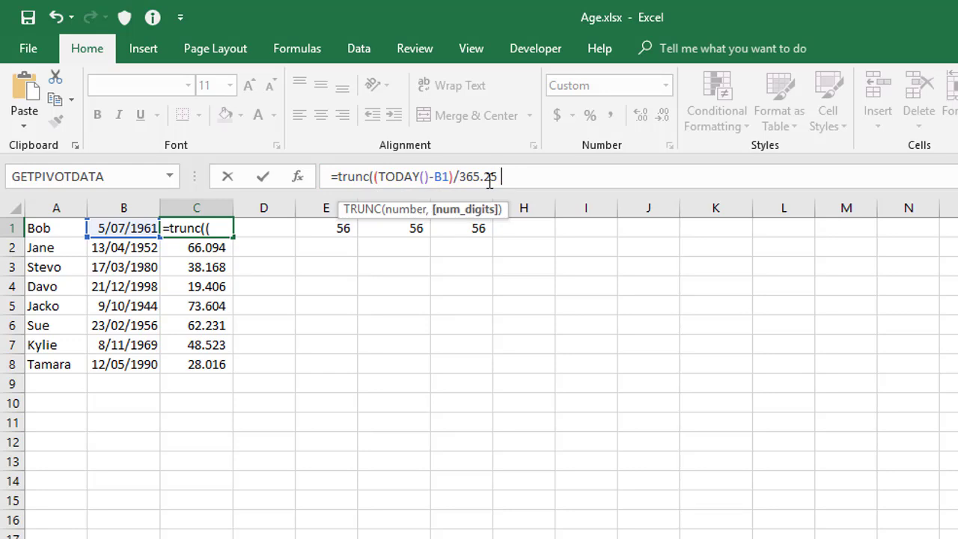
text(, 0))
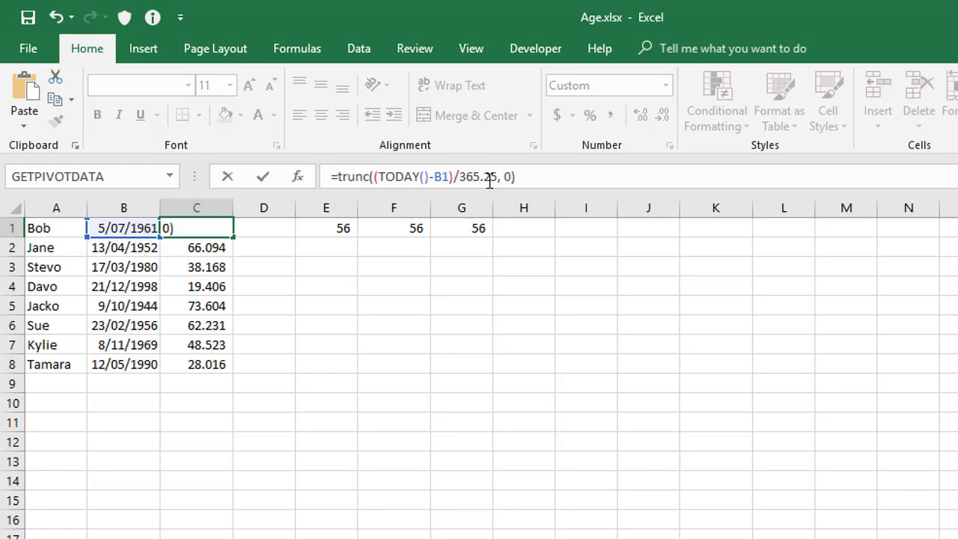
key(Return)
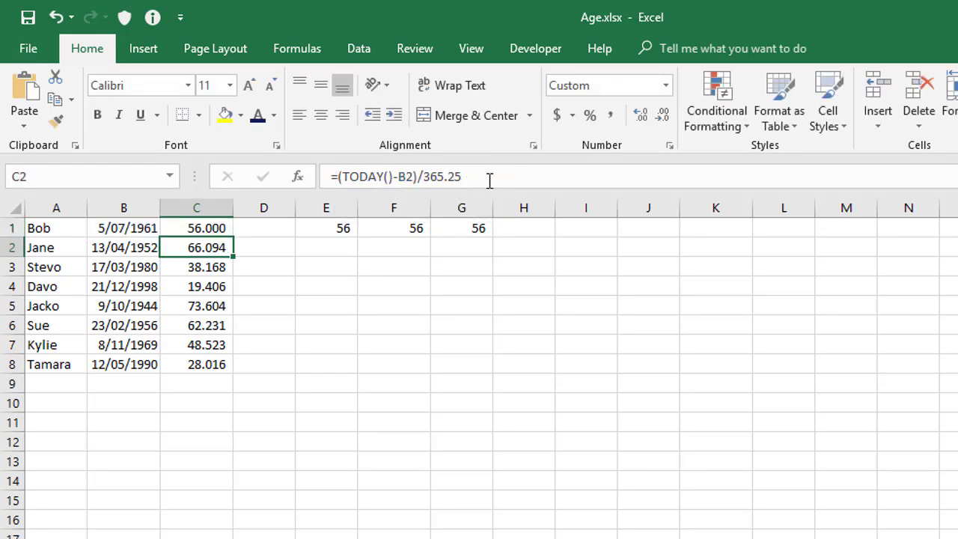
Fill C1's TRUNC formula down to C8 and remove decimals to show whole-year ages.
click(203, 229)
double_click(234, 236)
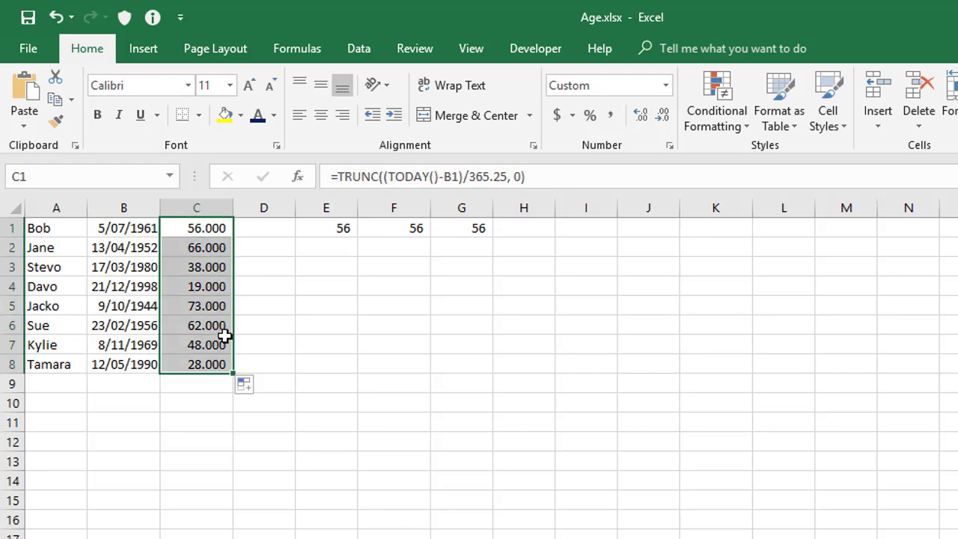
click(662, 114)
click(662, 115)
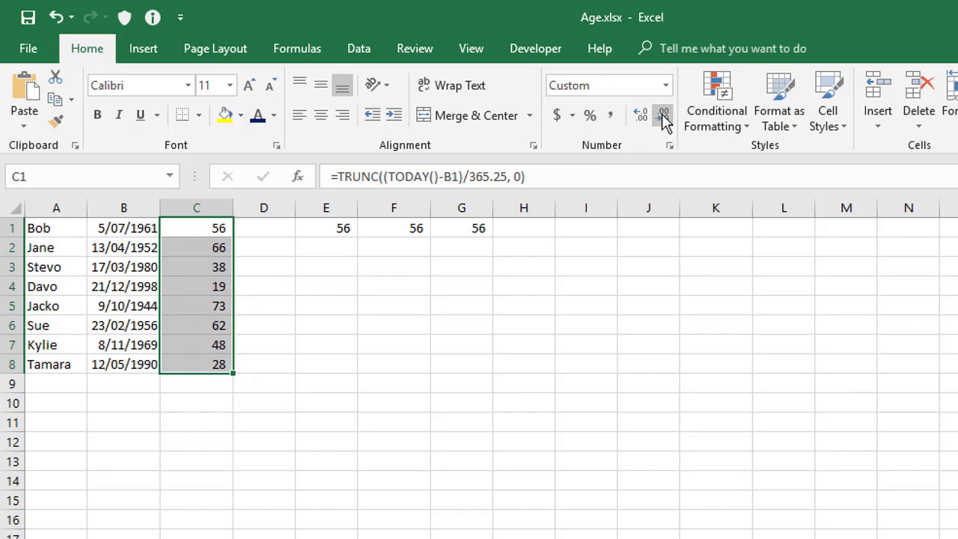